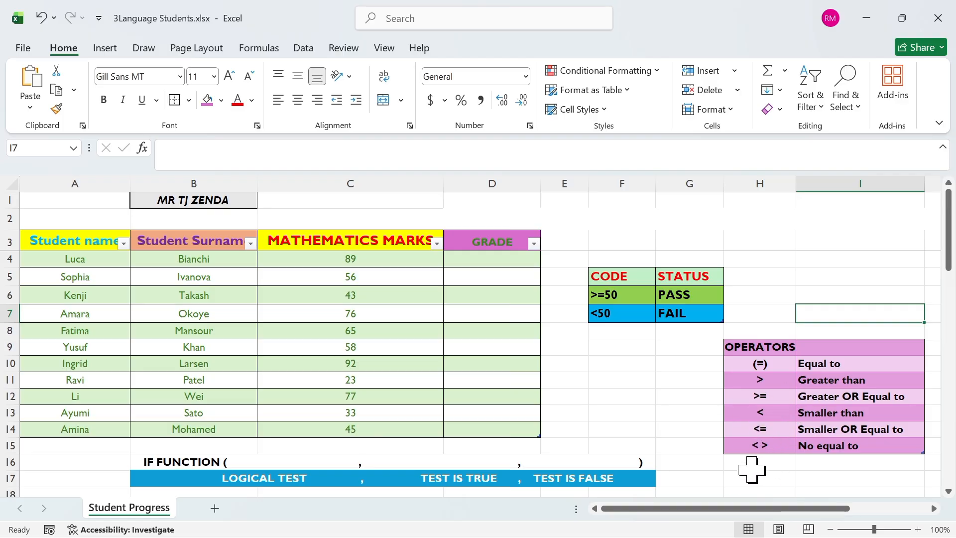
Change the description of the <> operator in I15 to "NoT equal to".
double_click(817, 445)
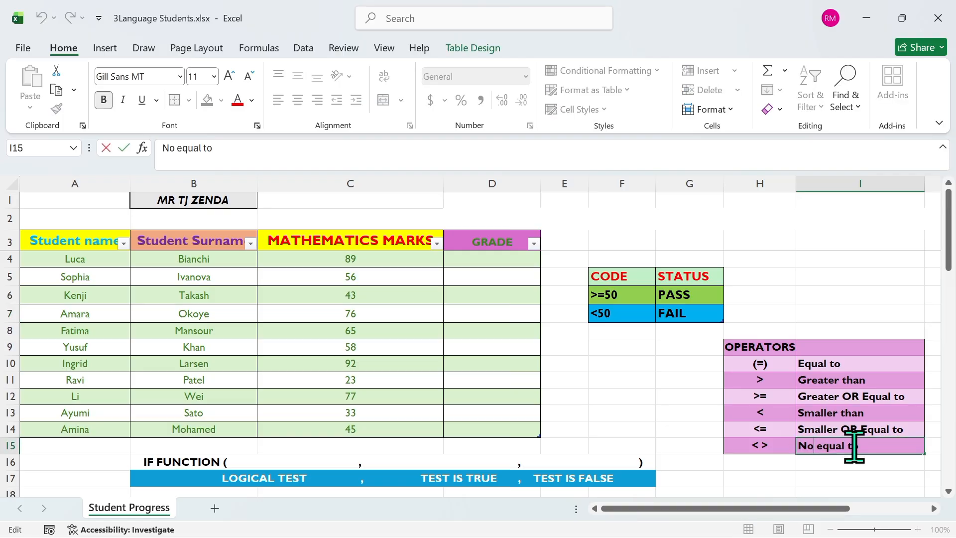
text(T)
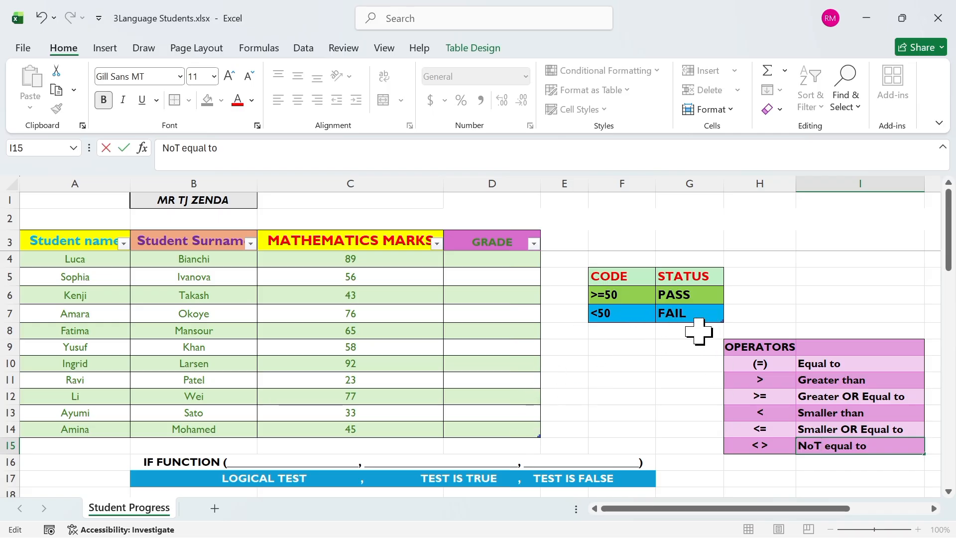
click(473, 263)
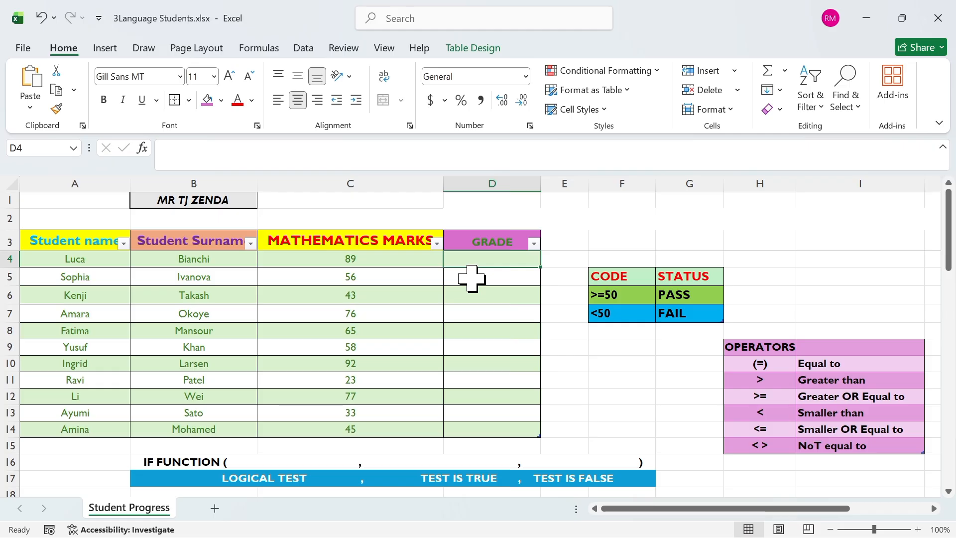
text(=)
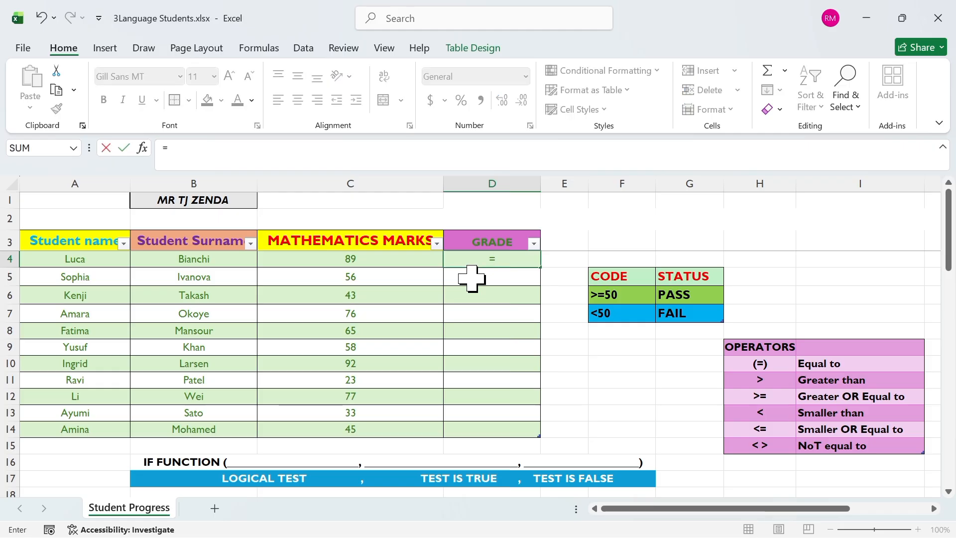
click(142, 148)
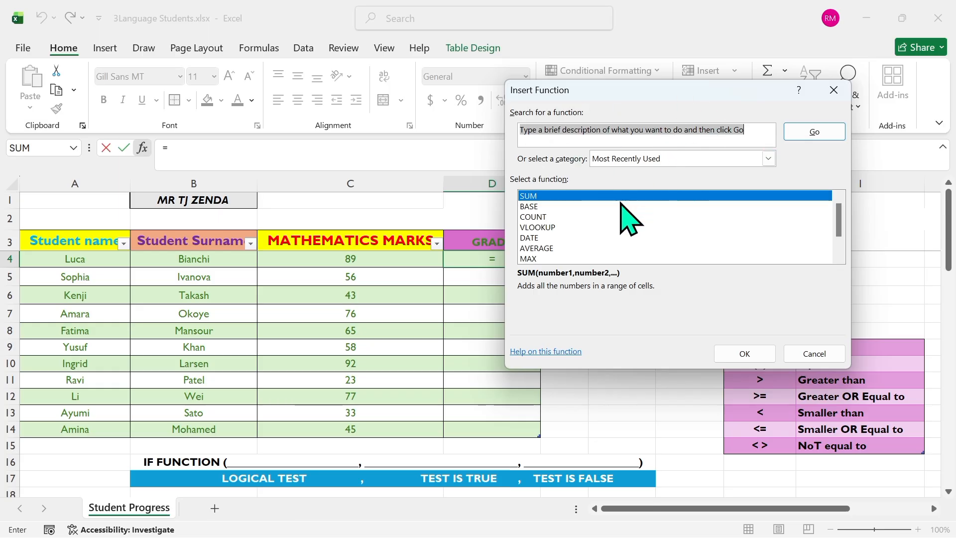
key(BackSpace)
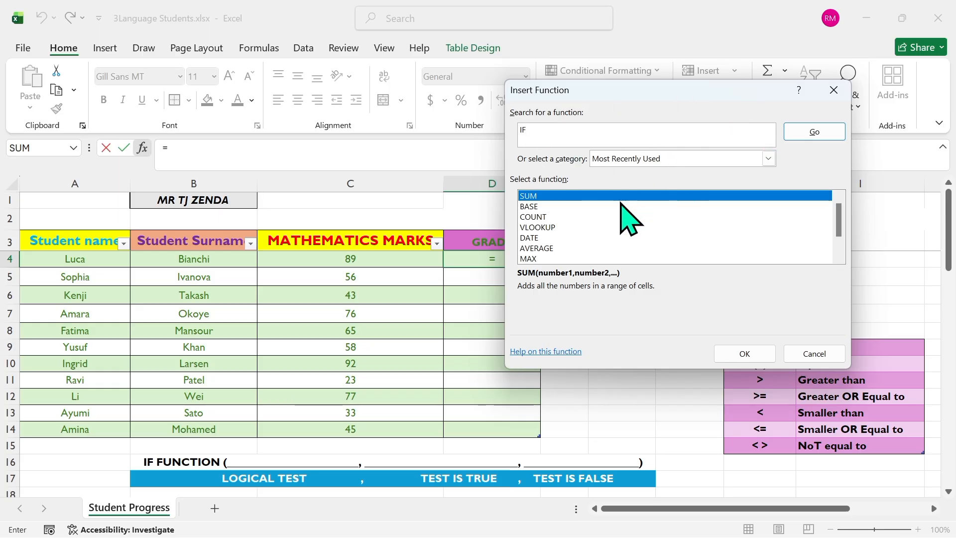
click(811, 132)
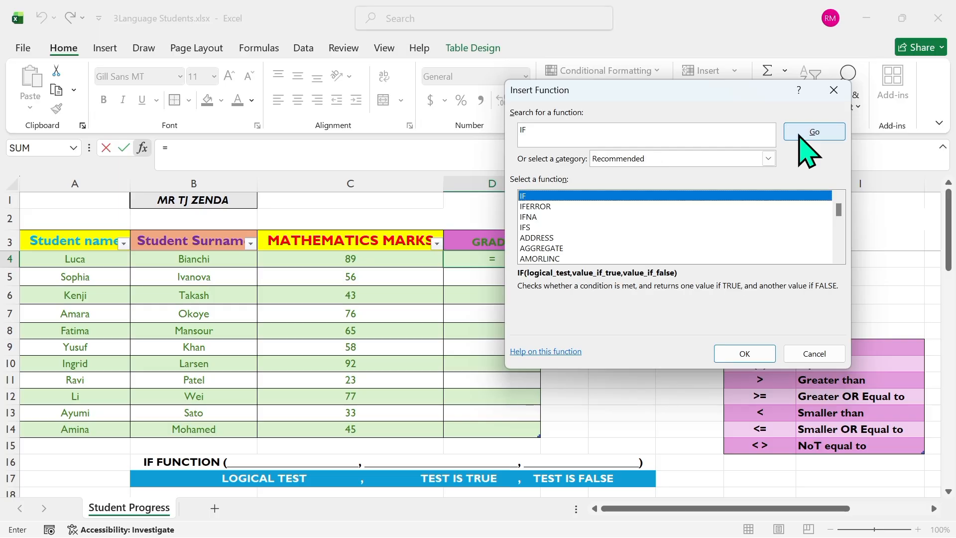
double_click(533, 196)
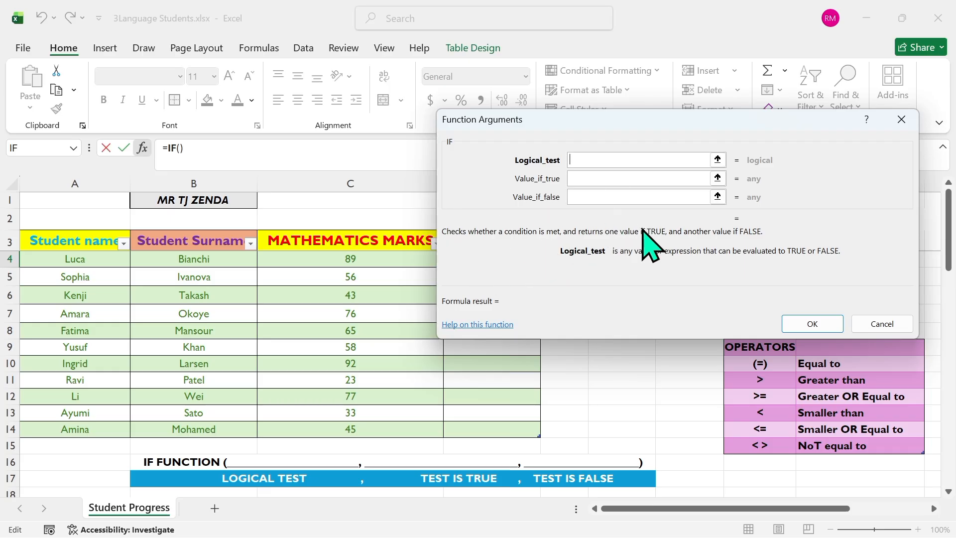
click(902, 120)
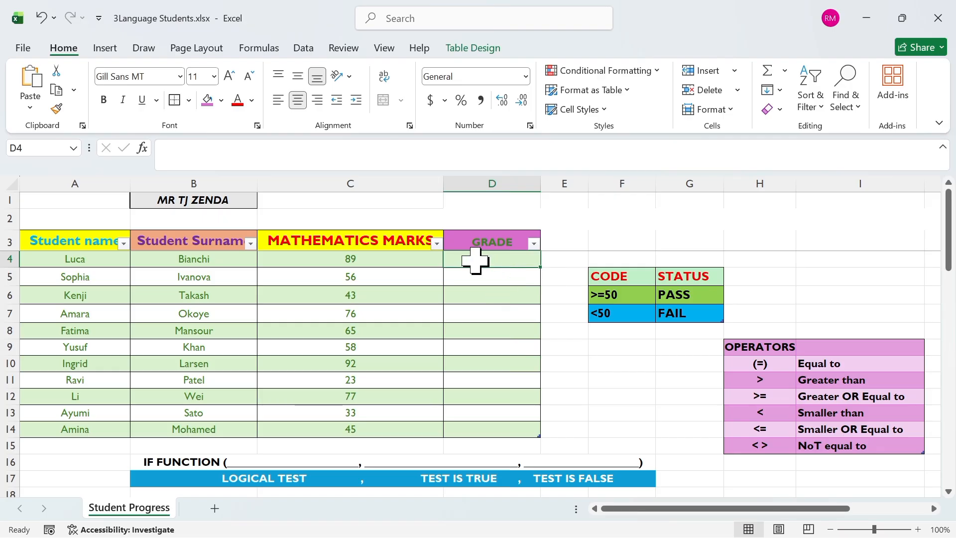
Enter the formula =IF(C4>=50,"PASS","FAIL") in D4 to grade the first student's mathematics mark.
text(=)
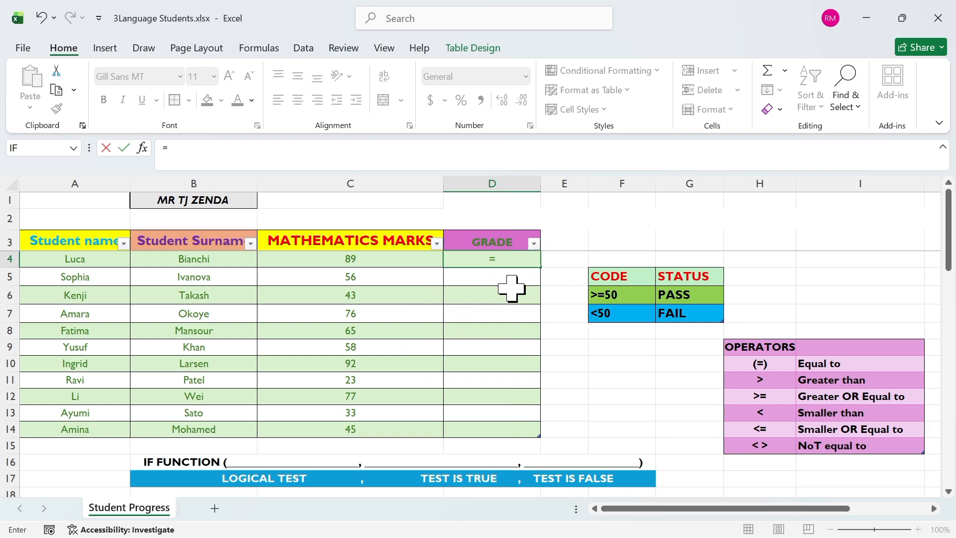
text(I)
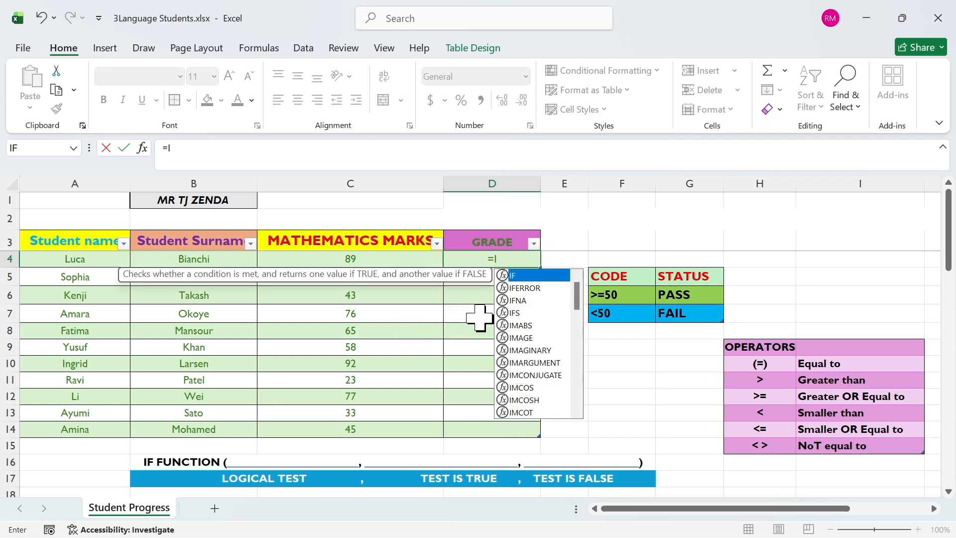
text(F)
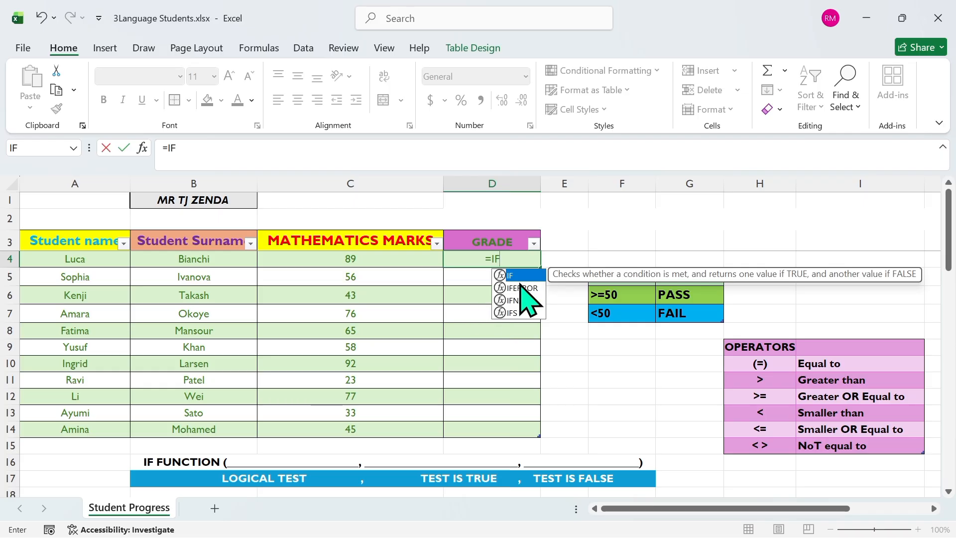
double_click(529, 275)
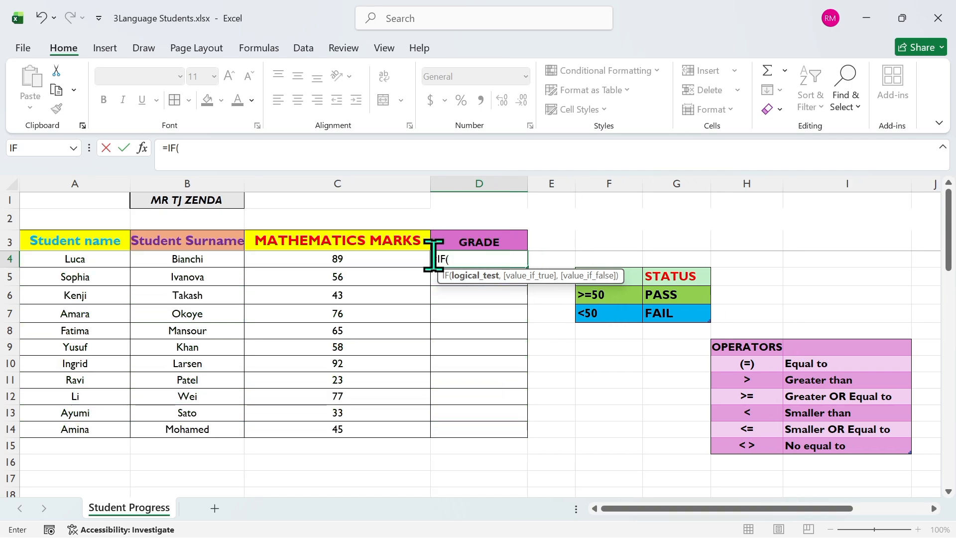
click(390, 260)
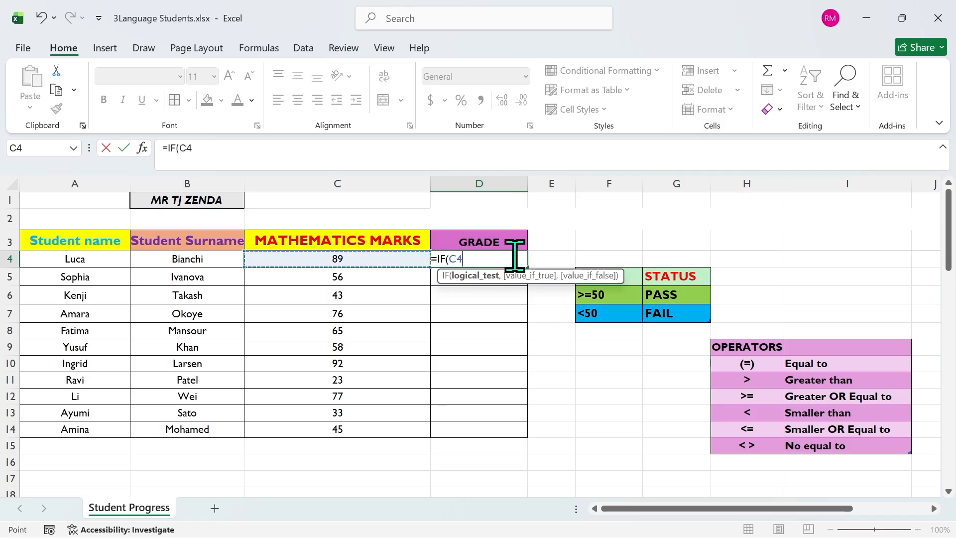
text(>)
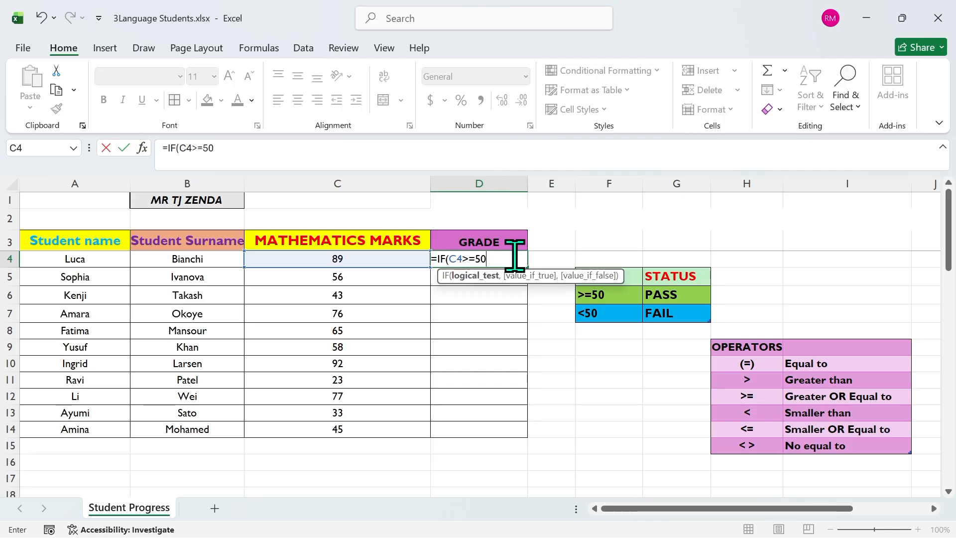
text(=50,")
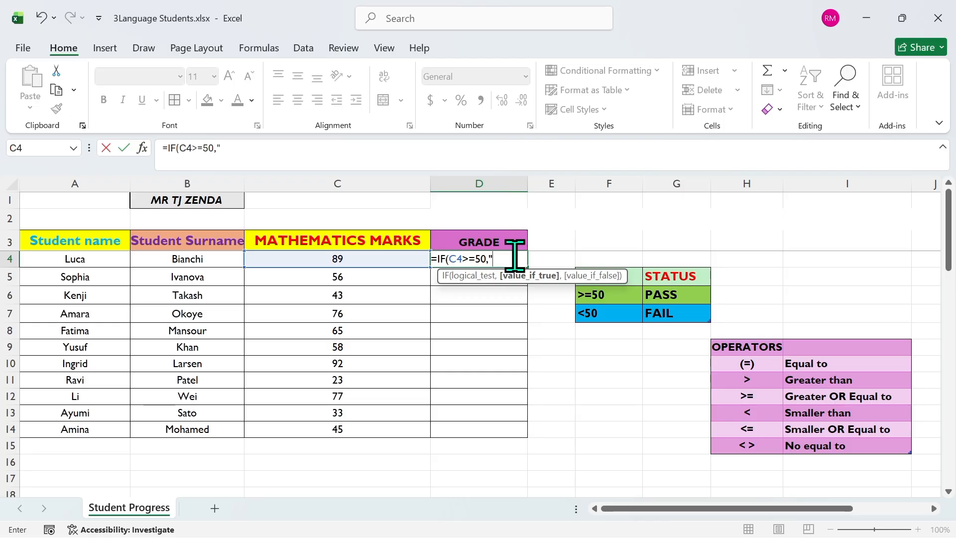
text(PASS",)
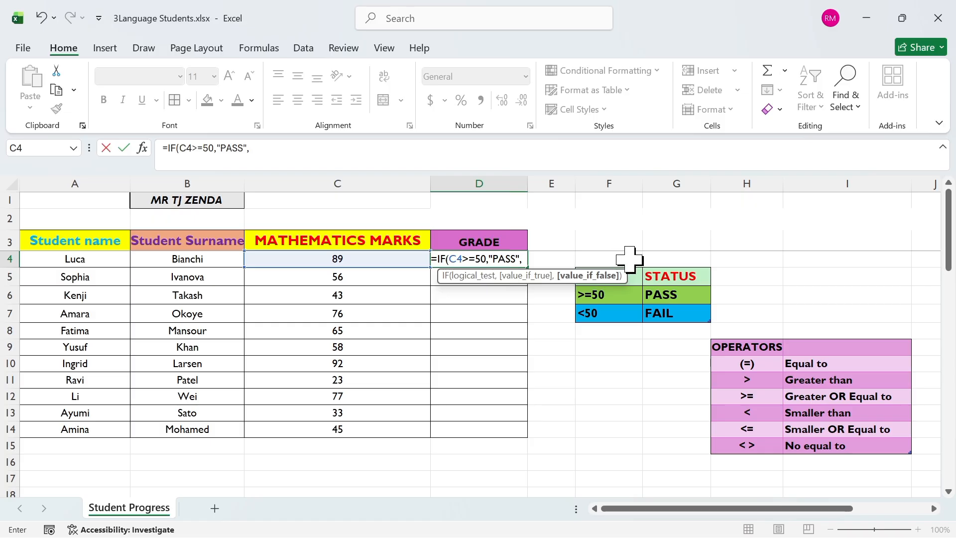
text("FA)
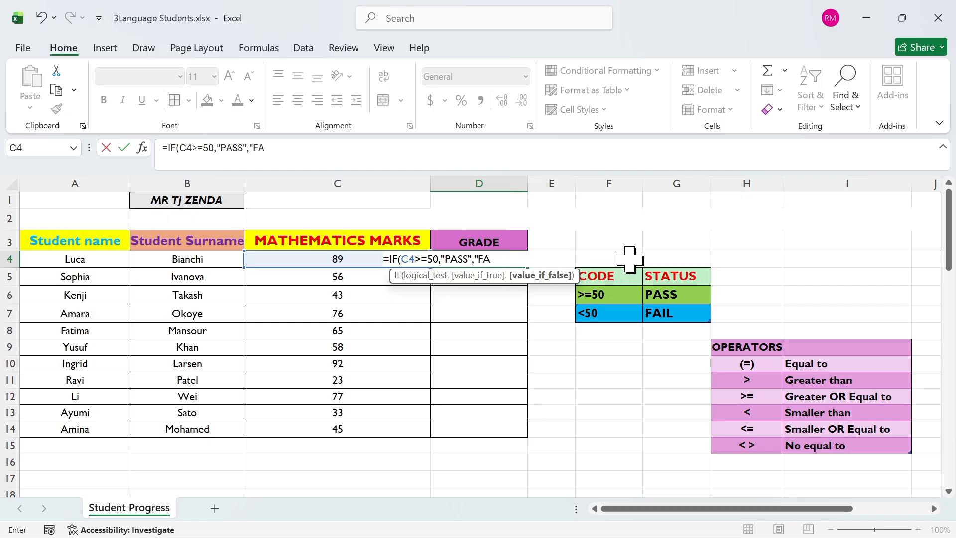
text(IL"))
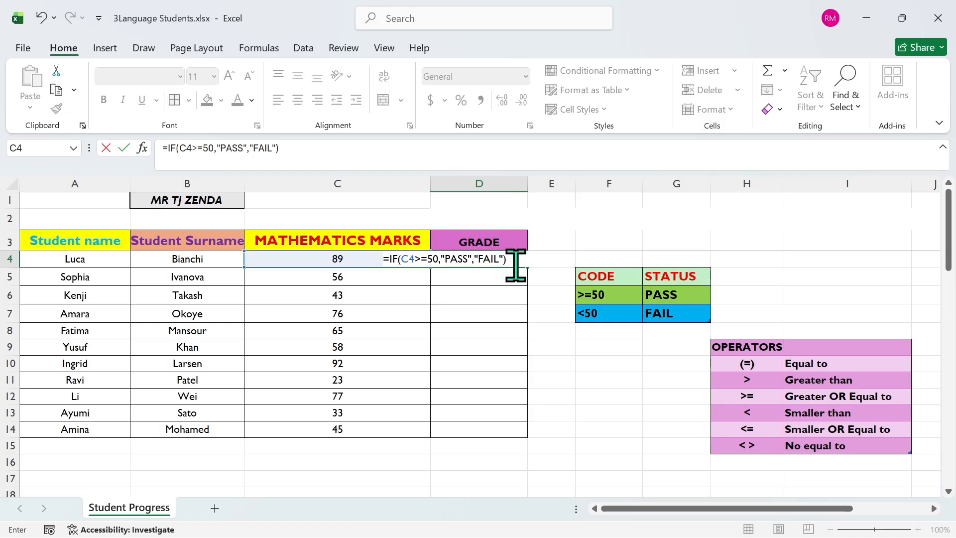
click(483, 274)
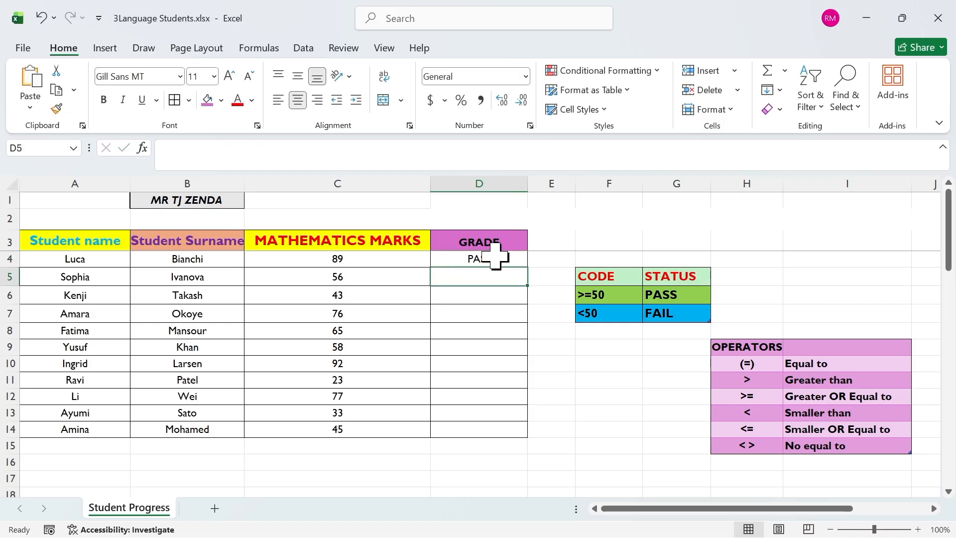
Fill the D4 formula down through D14, and undo both the fill and the formula entry.
click(497, 257)
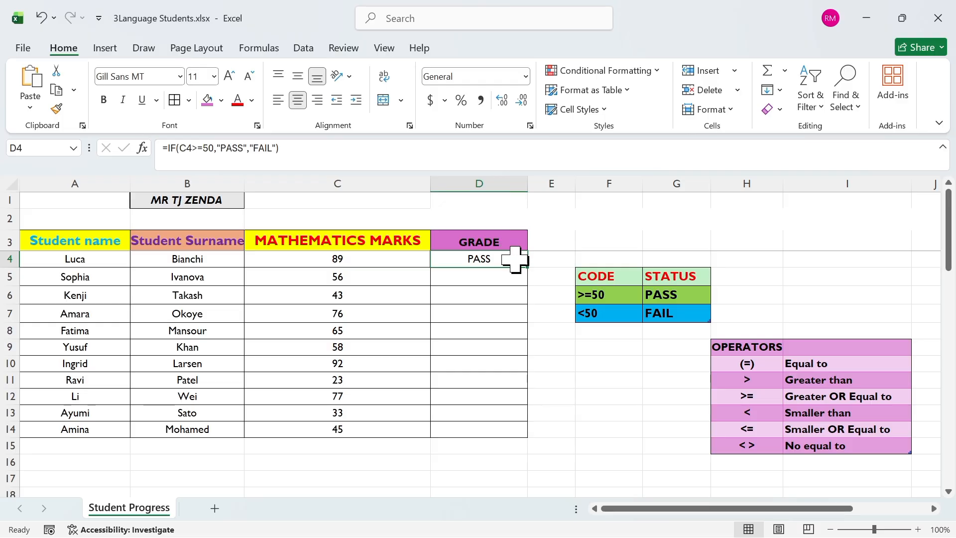
drag(527, 268, 518, 433)
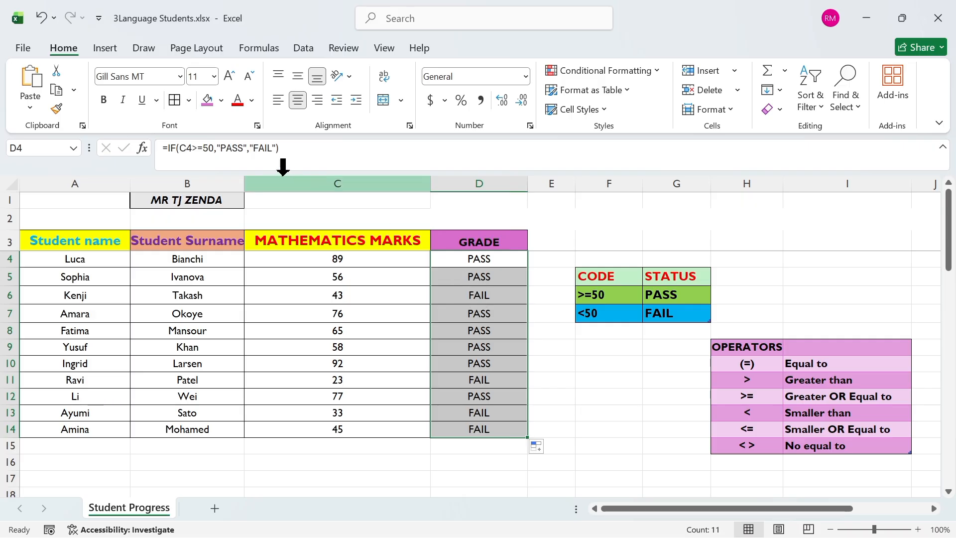
click(42, 19)
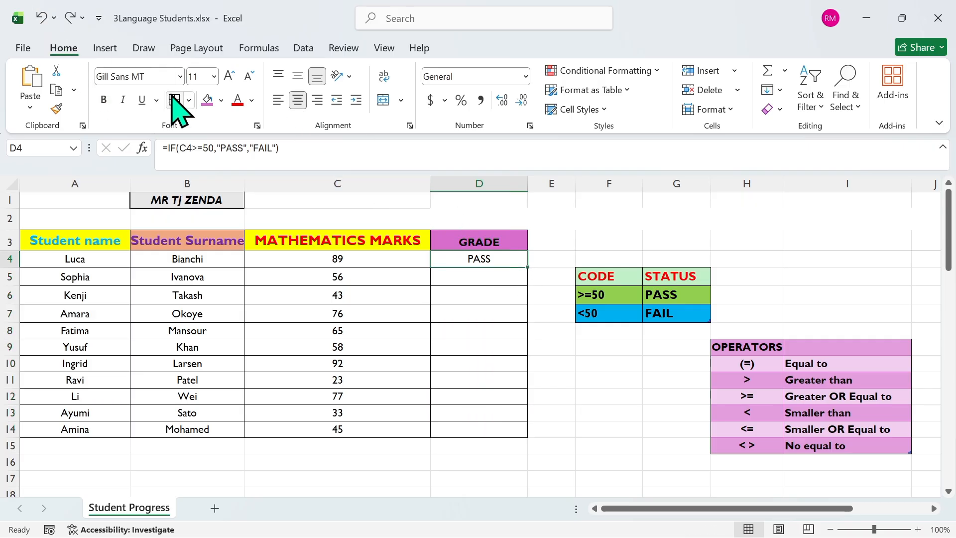
click(42, 21)
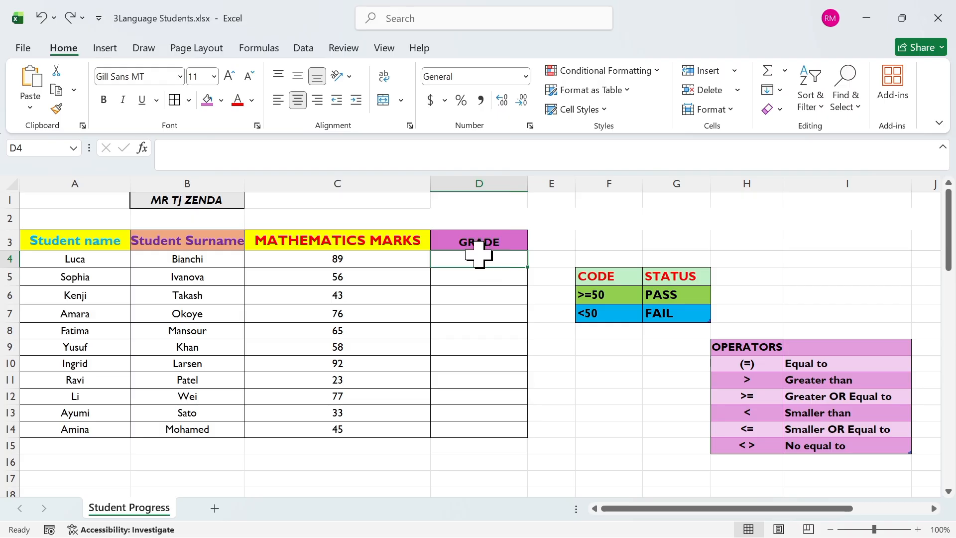
Build the formula =IF(C4>=50,G6,G7) in D4, referencing the PASS and FAIL cells of the status table.
text(=)
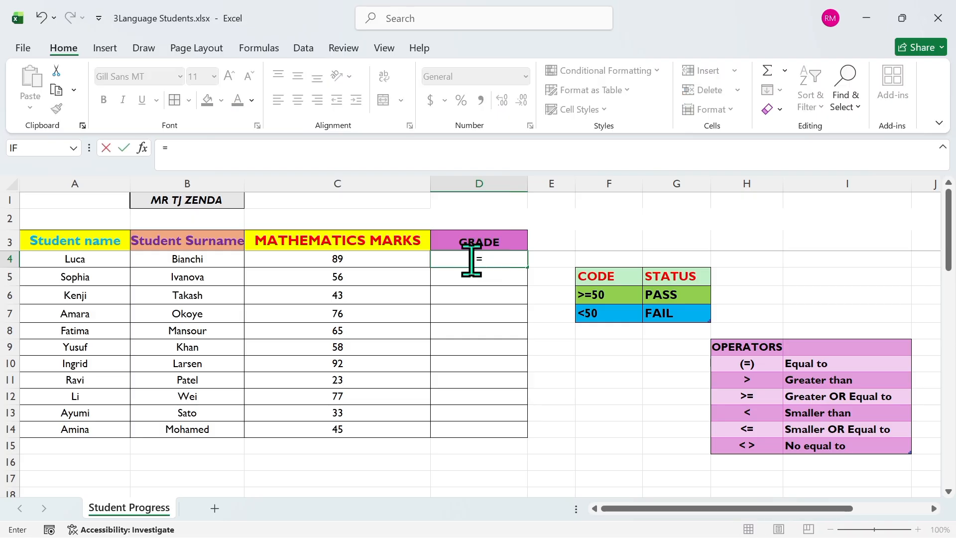
text(IF)
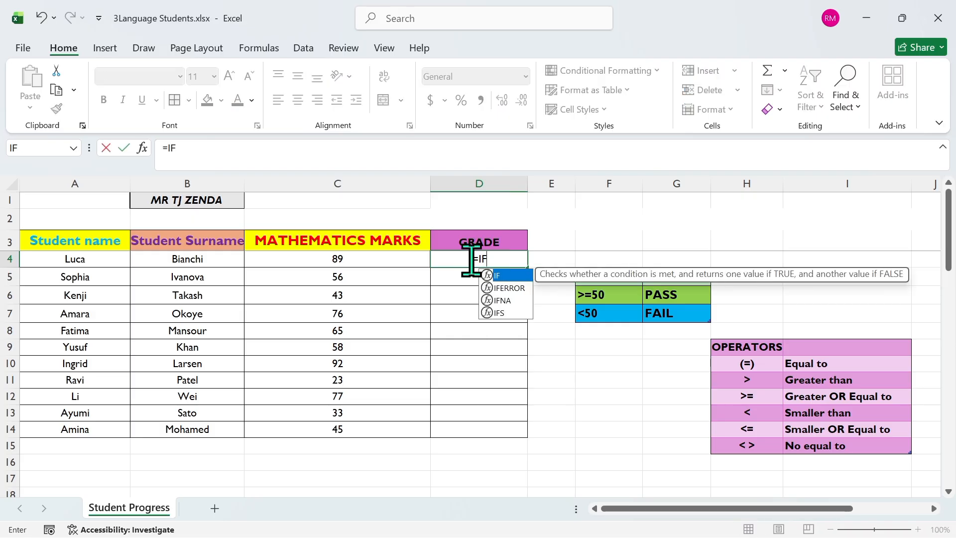
double_click(502, 275)
click(374, 258)
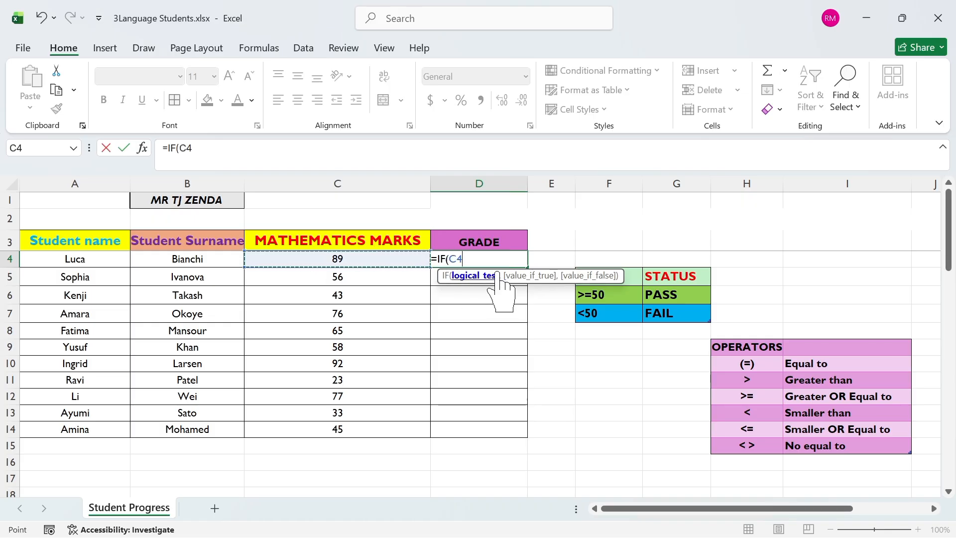
text(>)
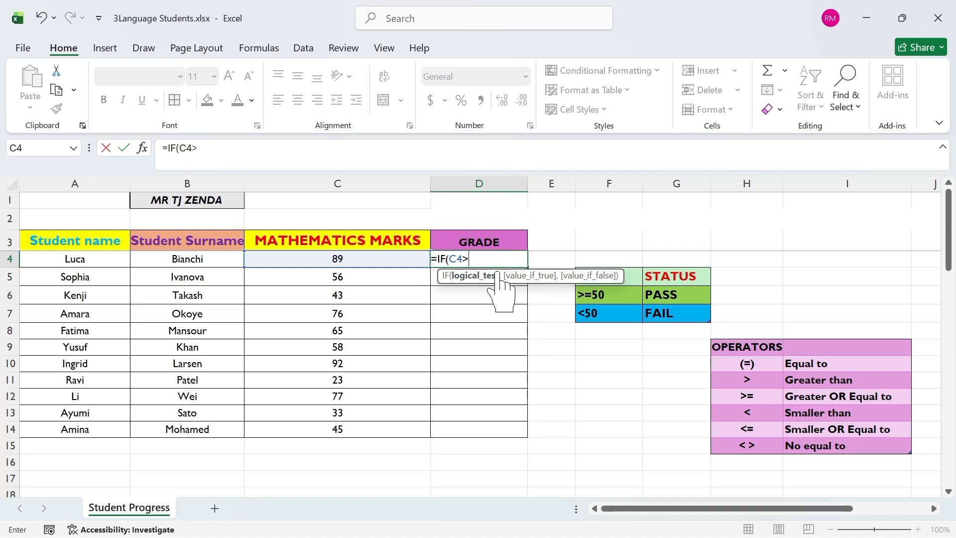
text(=50)
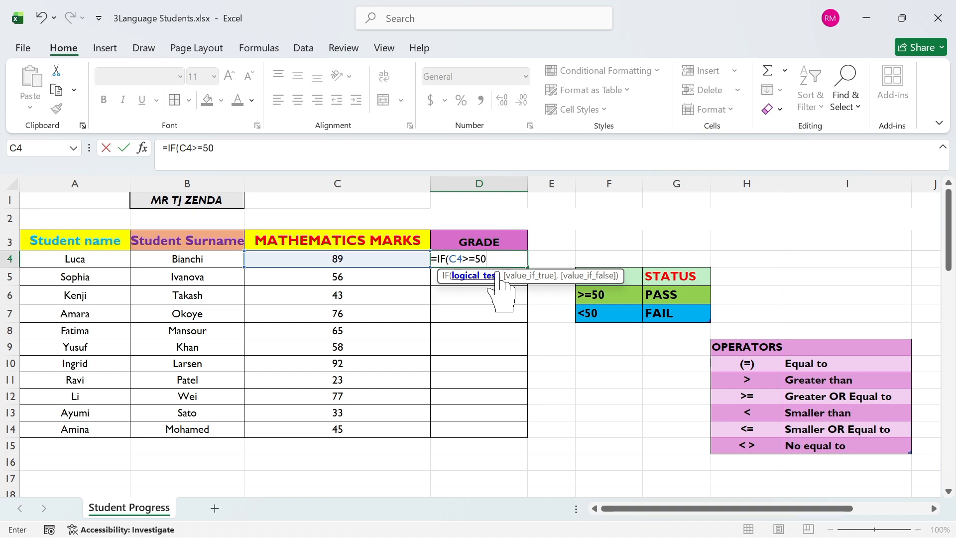
text(,)
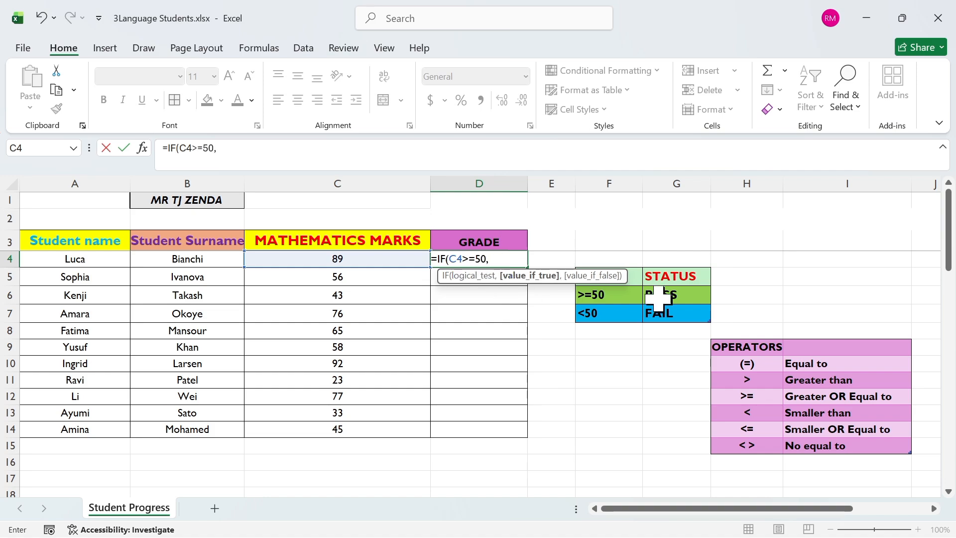
click(677, 297)
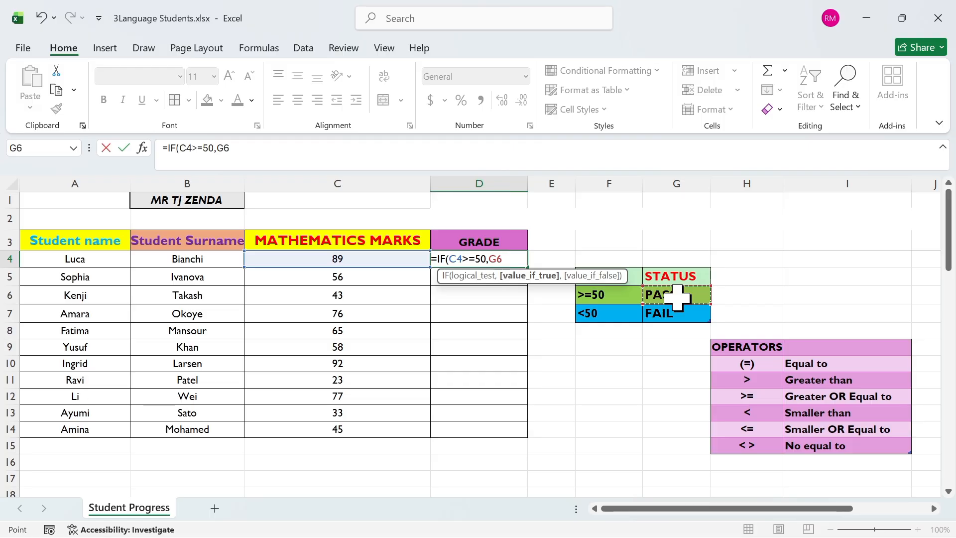
text(,)
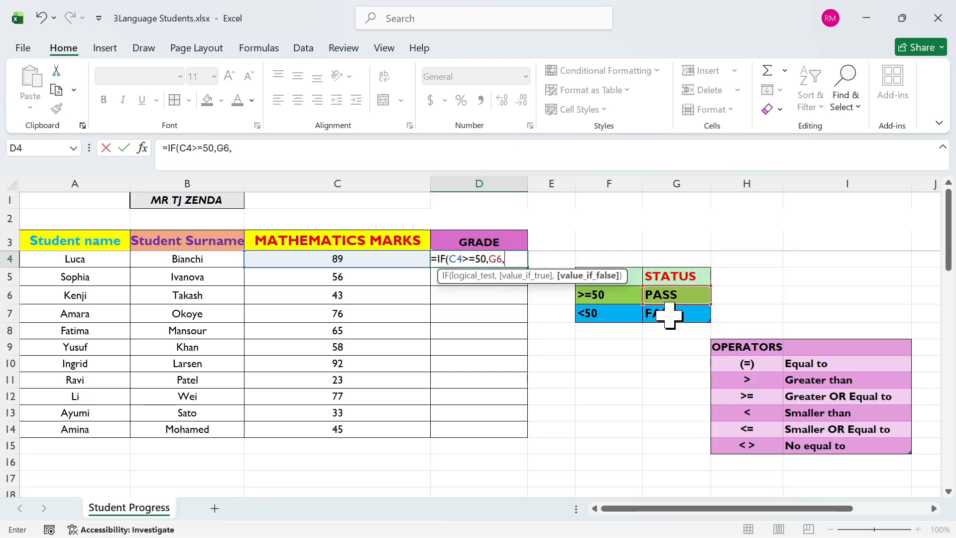
click(680, 314)
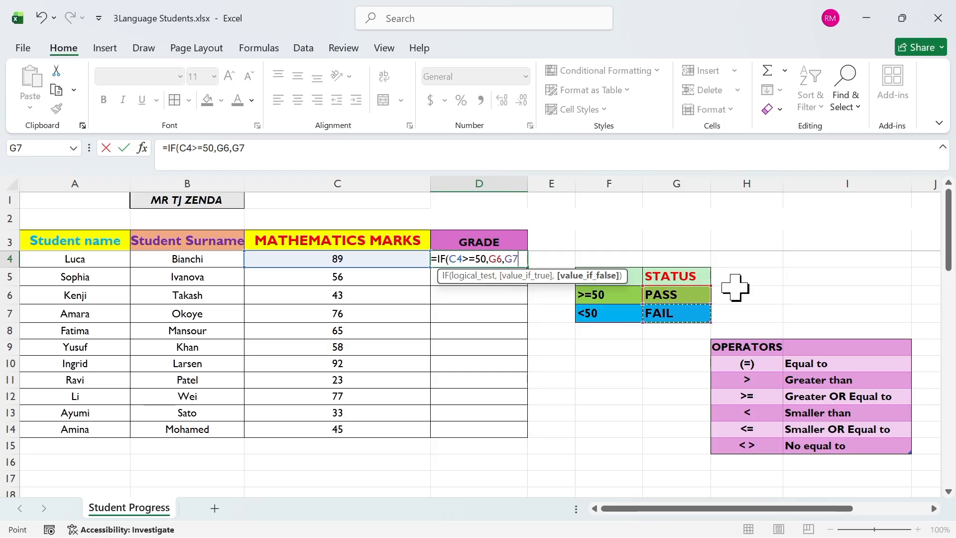
text())
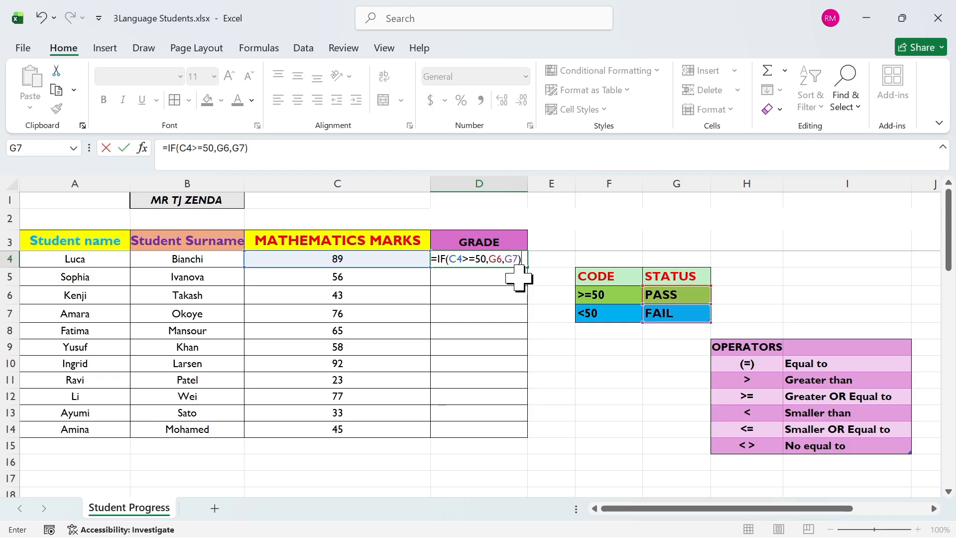
Lock the rows of both status references in the D4 formula as G$6 and G$7, and commit the formula.
click(498, 260)
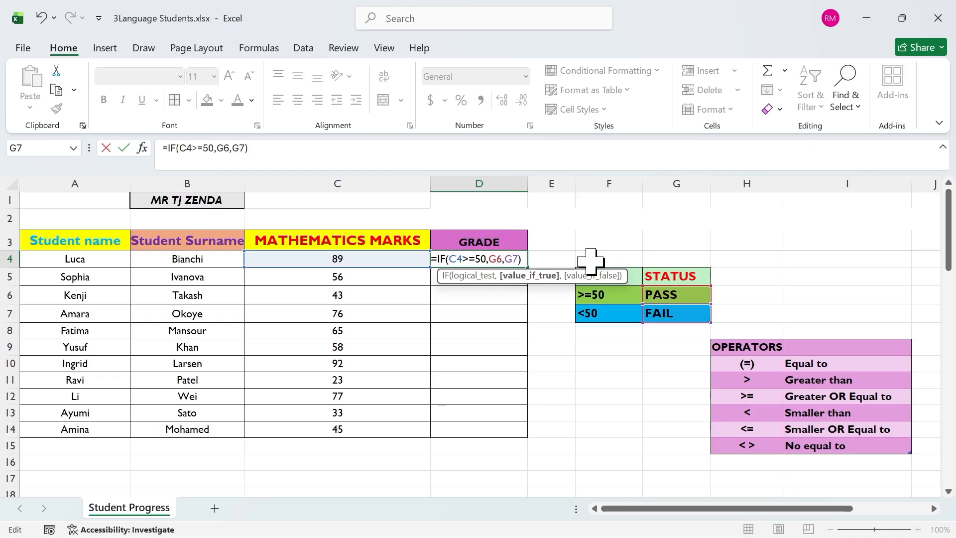
text($)
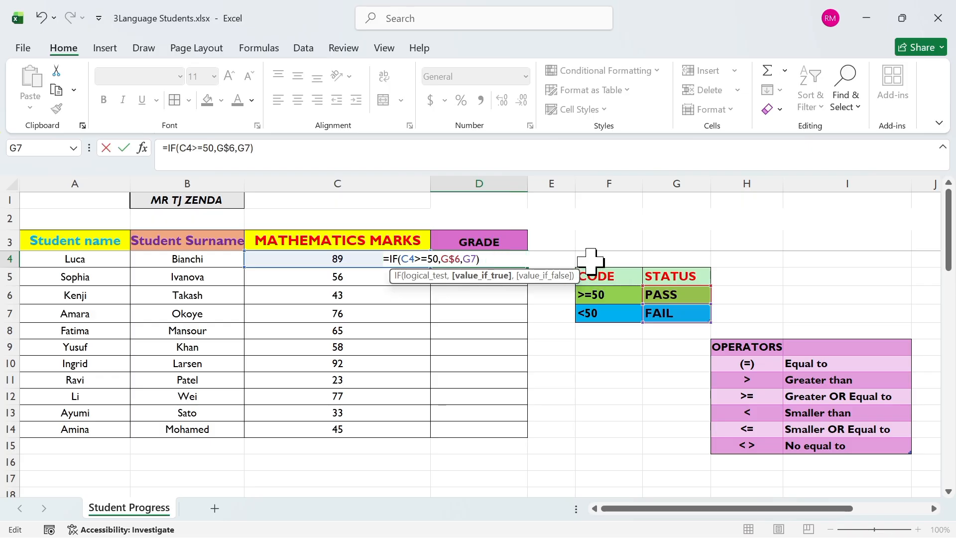
click(475, 260)
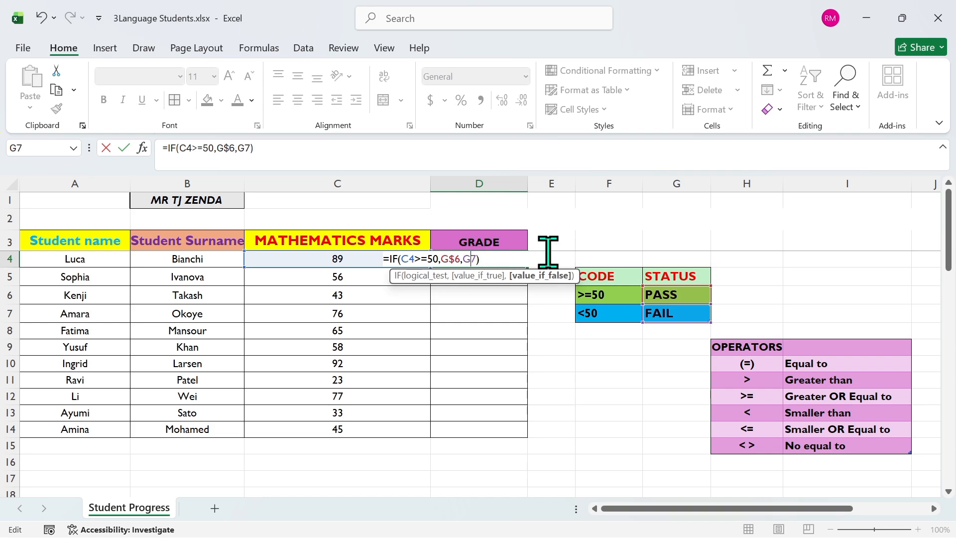
text($)
key(Return)
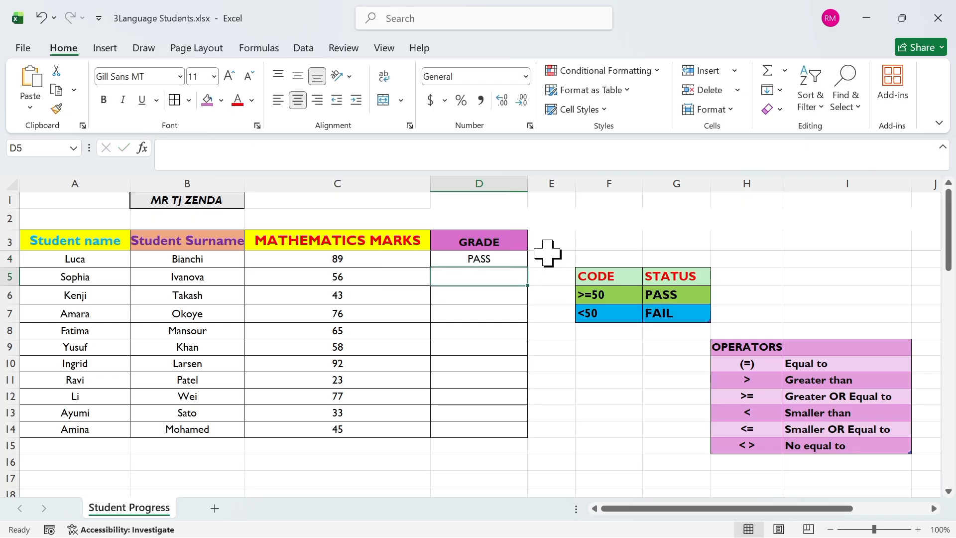
Fill the D4 formula down through D14, and check the grades in rows 13 and 14 against their marks.
click(503, 259)
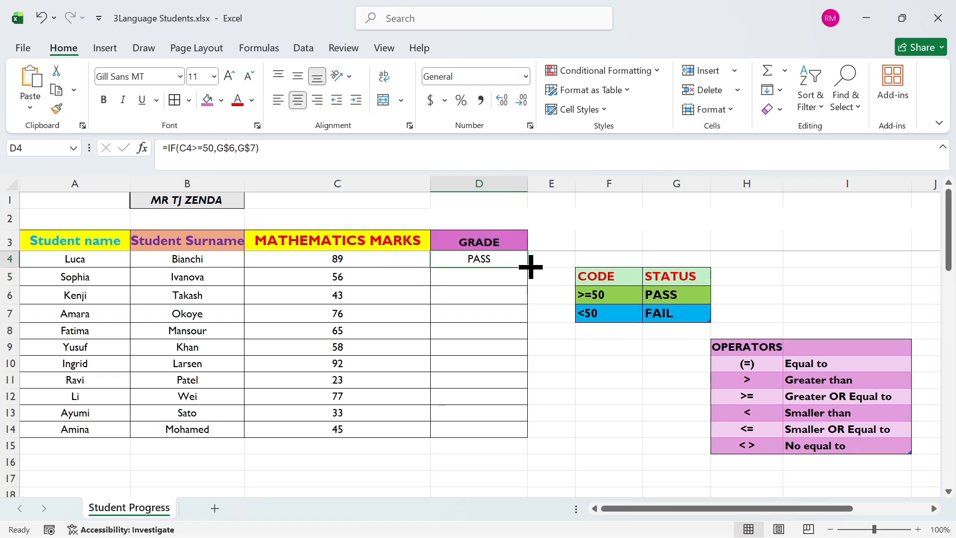
drag(531, 267, 519, 435)
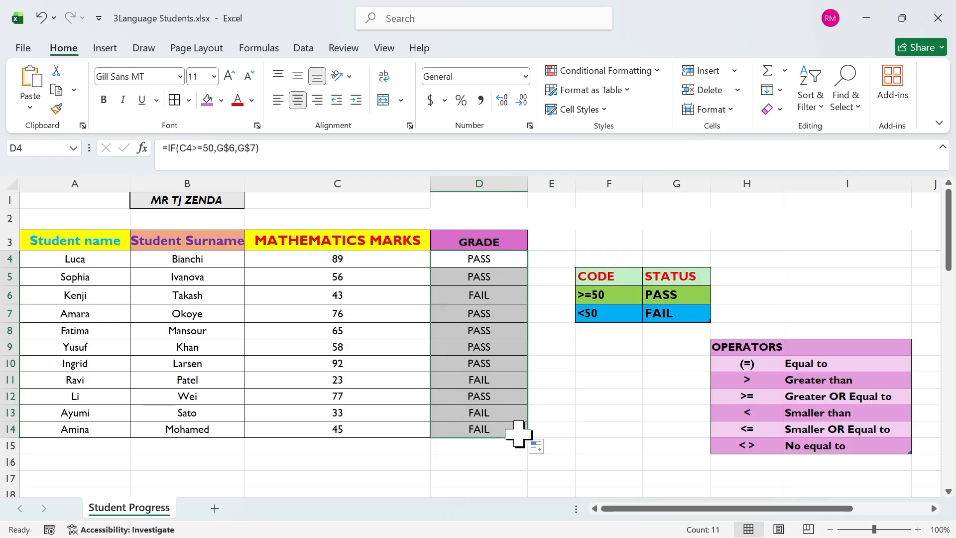
click(479, 411)
click(352, 413)
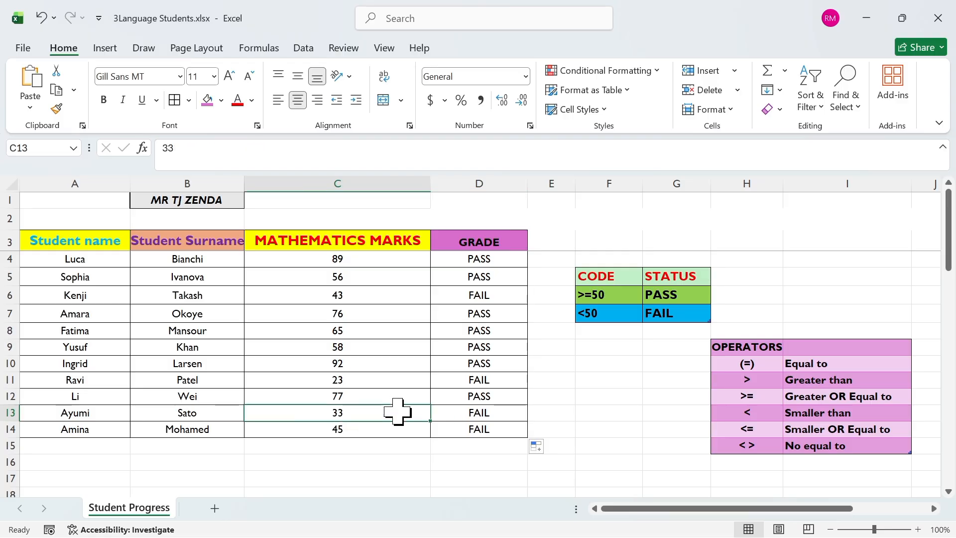
click(479, 411)
click(381, 428)
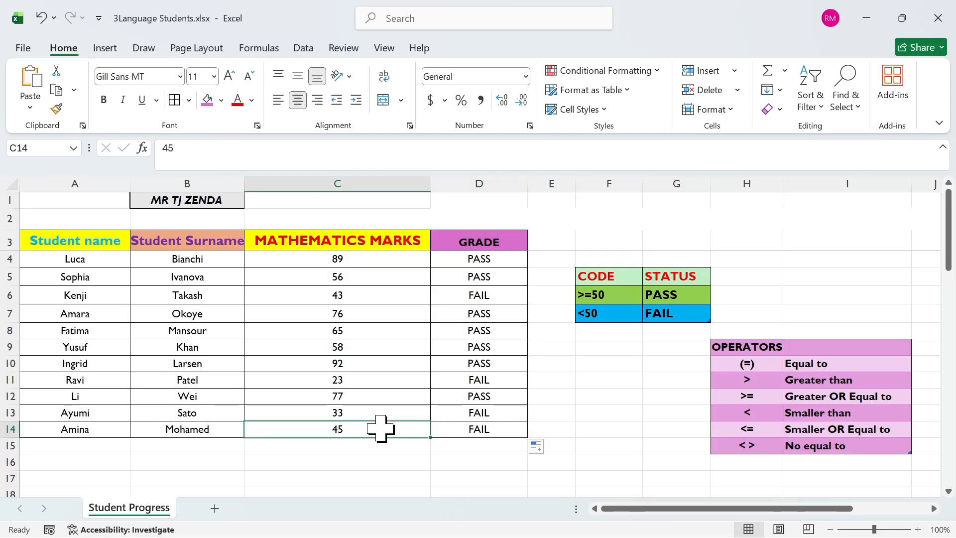
click(463, 431)
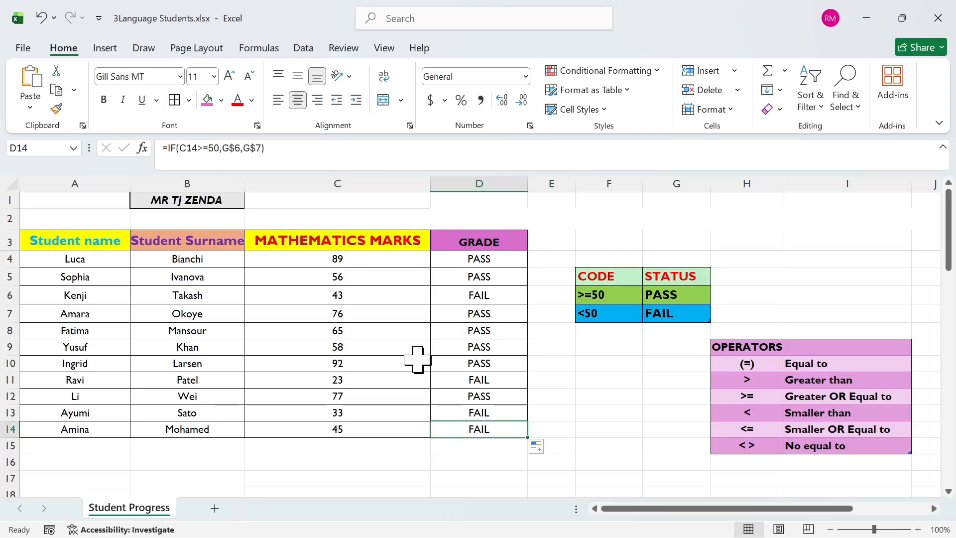